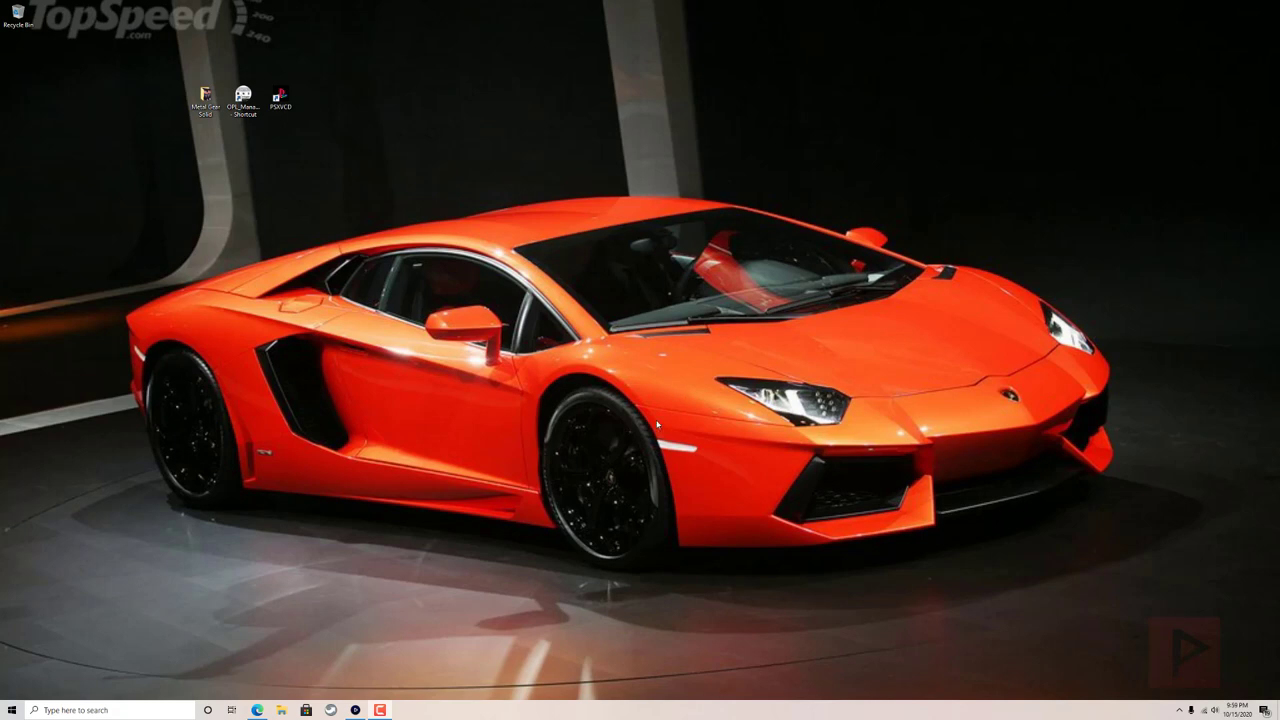
- Restore the browser showing the POPStarter multi-disc wiki page from the taskbar
{"action": "left_click", "coordinate": [257, 710]}
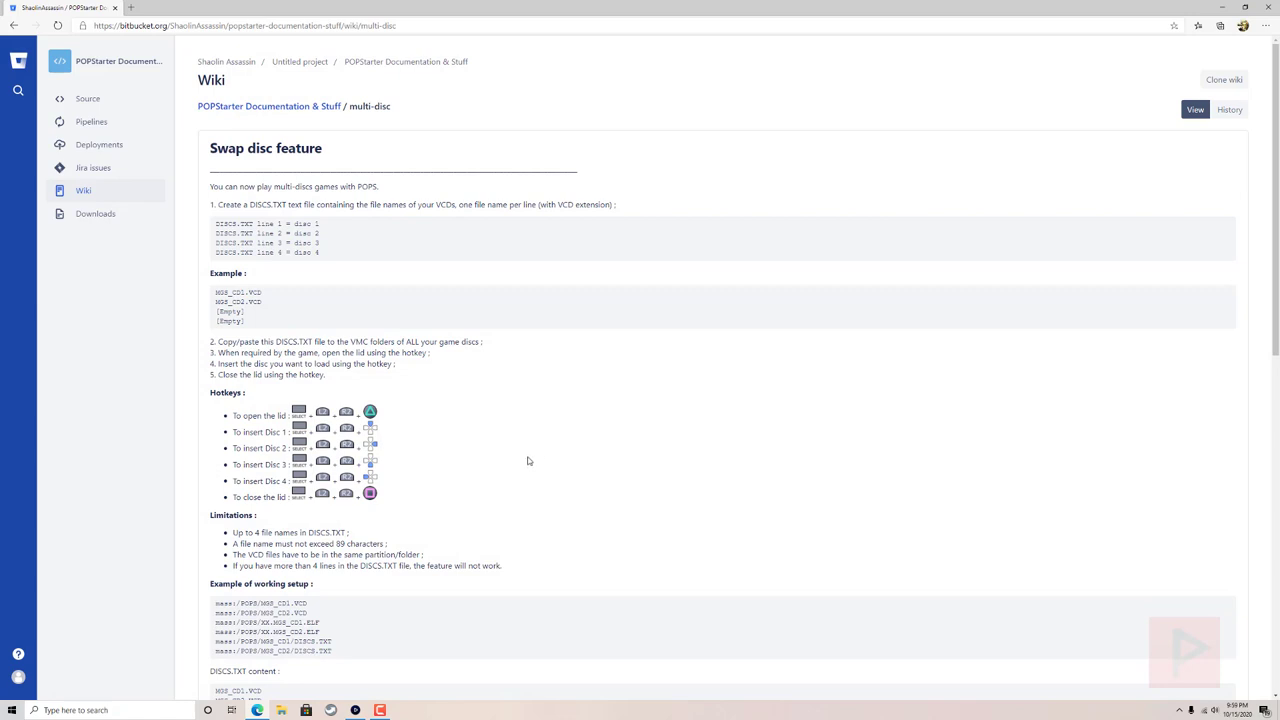
- Skim the multi-disc wiki page, minimize the browser, and open File Explorer with Win+E
{"action": "scroll", "coordinate": [530, 458], "scroll_direction": "down", "scroll_amount": 2}
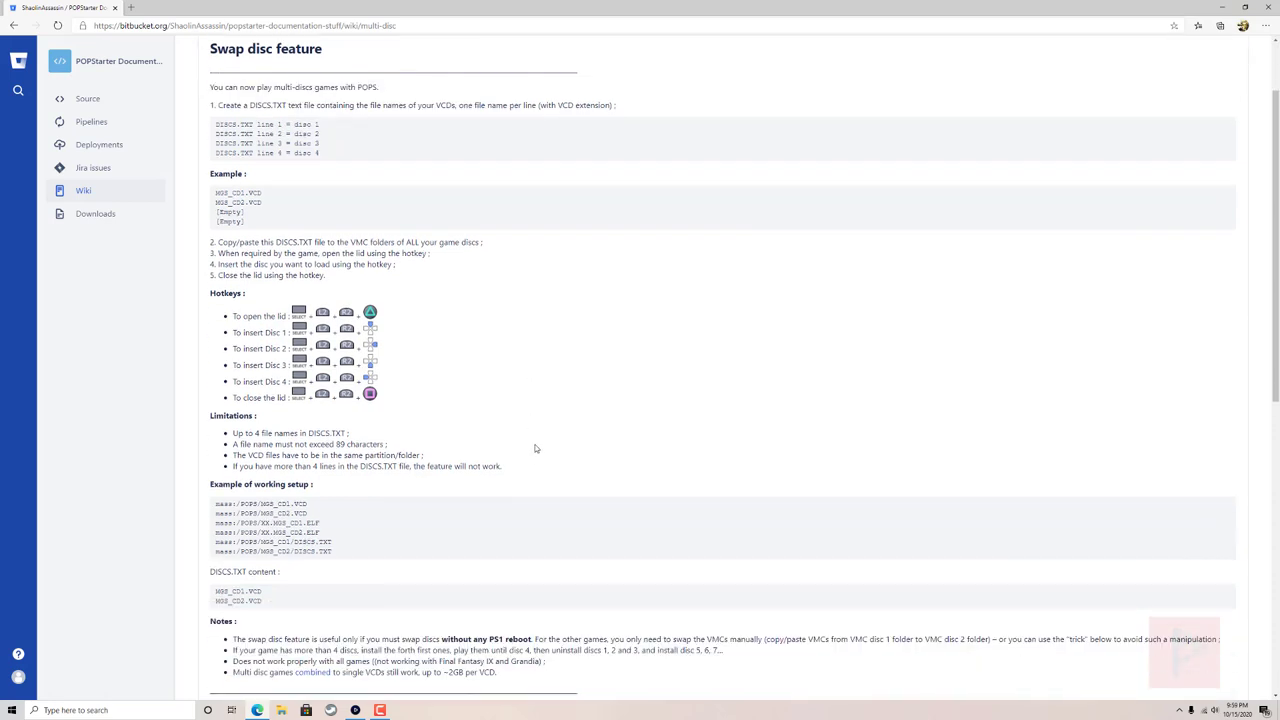
{"action": "scroll", "coordinate": [535, 445], "scroll_direction": "up", "scroll_amount": 2}
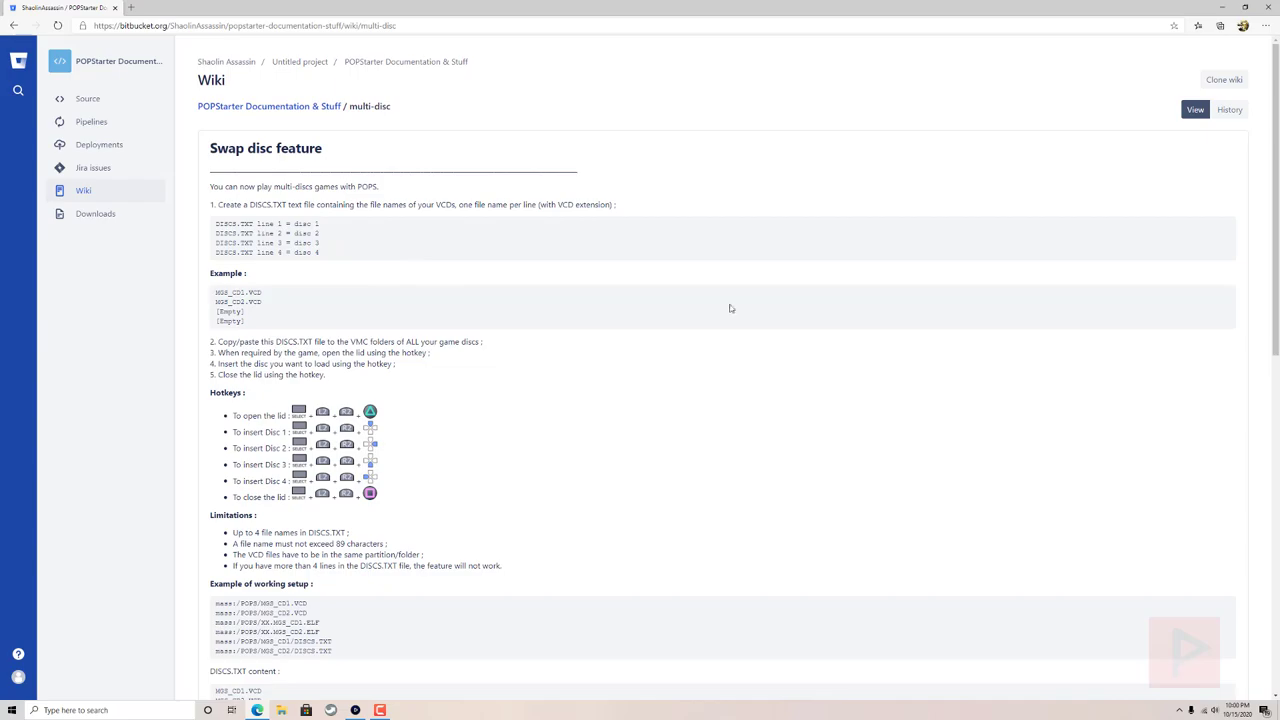
{"action": "left_click", "coordinate": [1220, 8]}
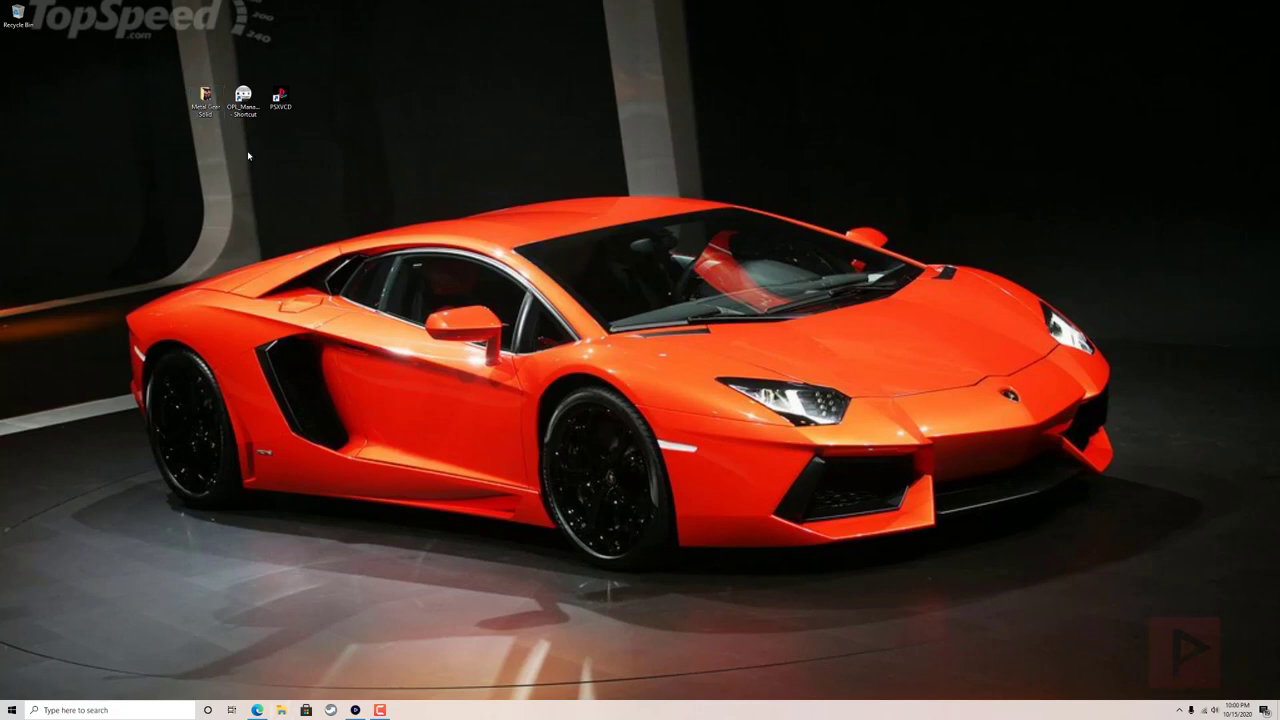
{"action": "key", "text": "super+e"}
- Open the POPS folder on PS2 (E:) and select the Metal Gear Solid Disc 1 VCD file
{"action": "left_click", "coordinate": [360, 118]}
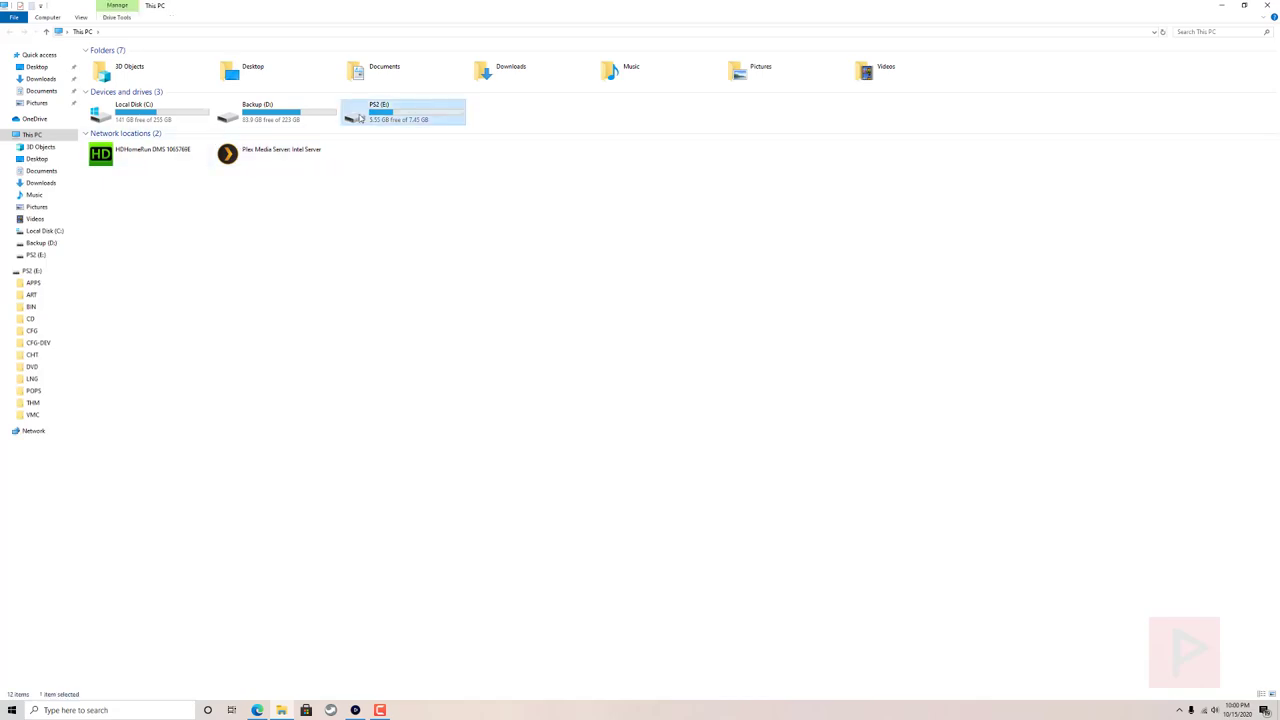
{"action": "double_click", "coordinate": [360, 118]}
{"action": "double_click", "coordinate": [140, 156]}
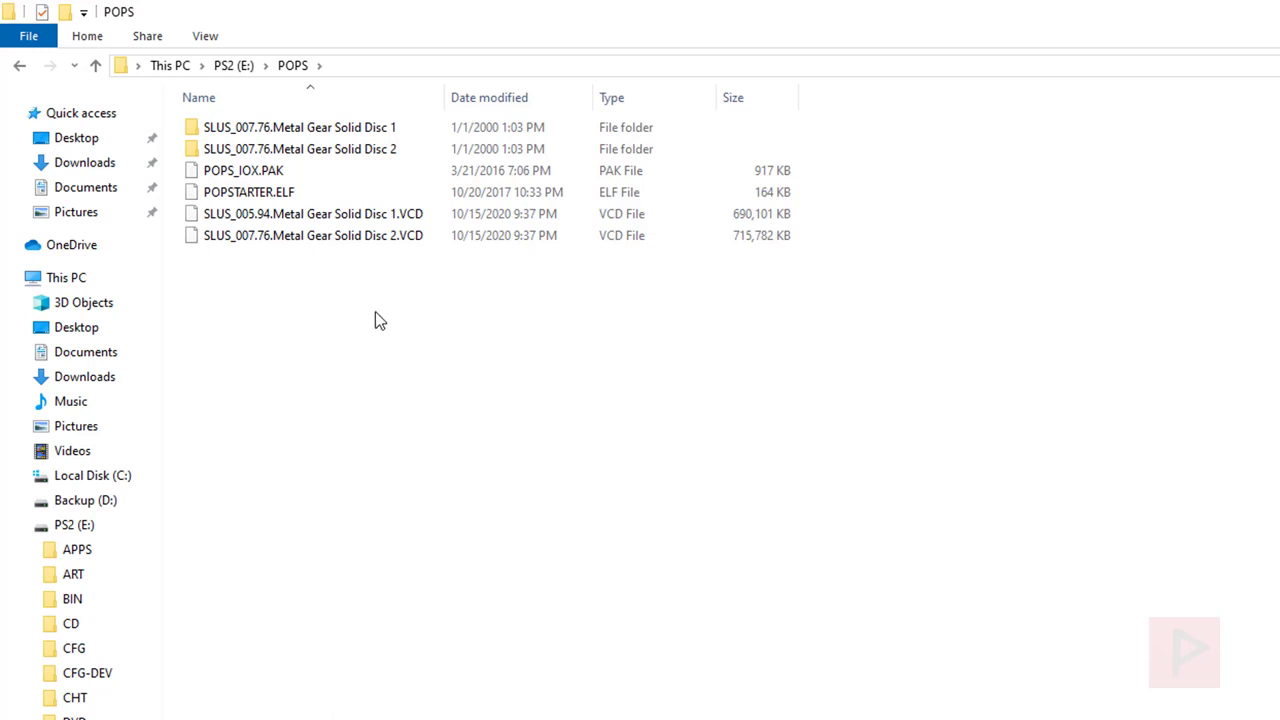
{"action": "left_click", "coordinate": [377, 216]}
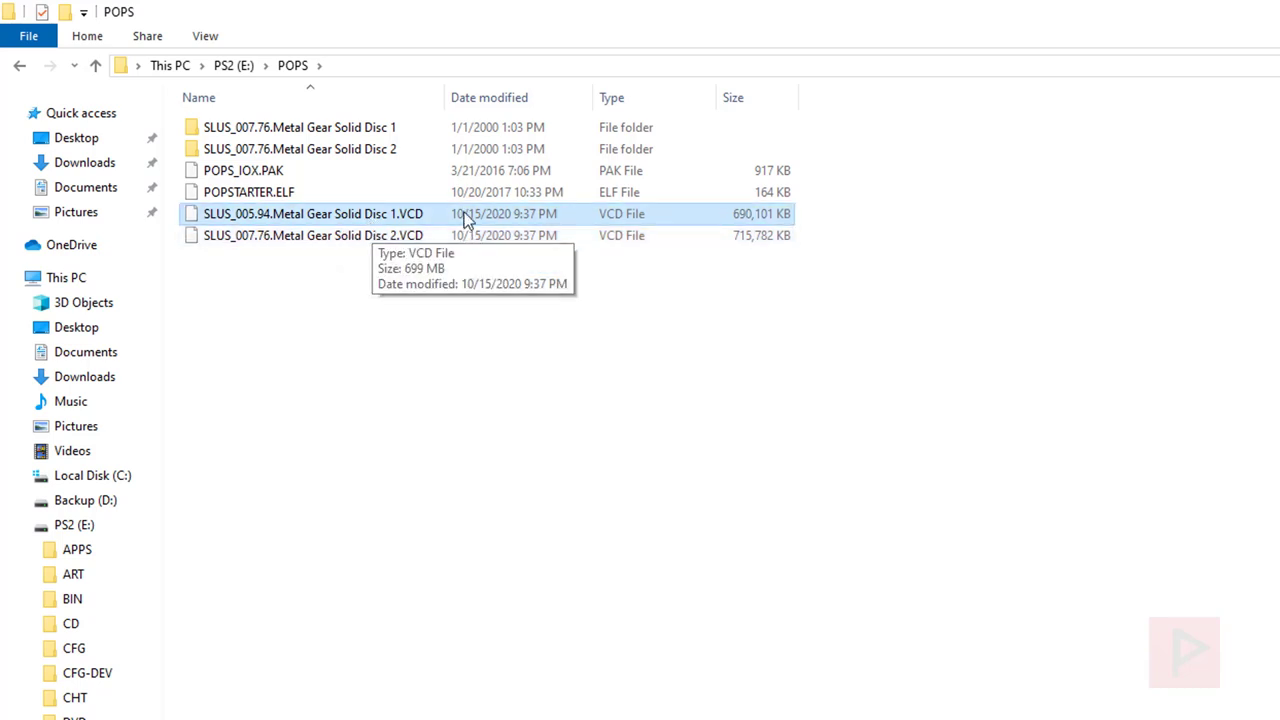
- Look over the Disc 2 VCD and both disc folders, then open DISCS.txt from the Disc 1 folder
{"action": "left_click", "coordinate": [416, 240]}
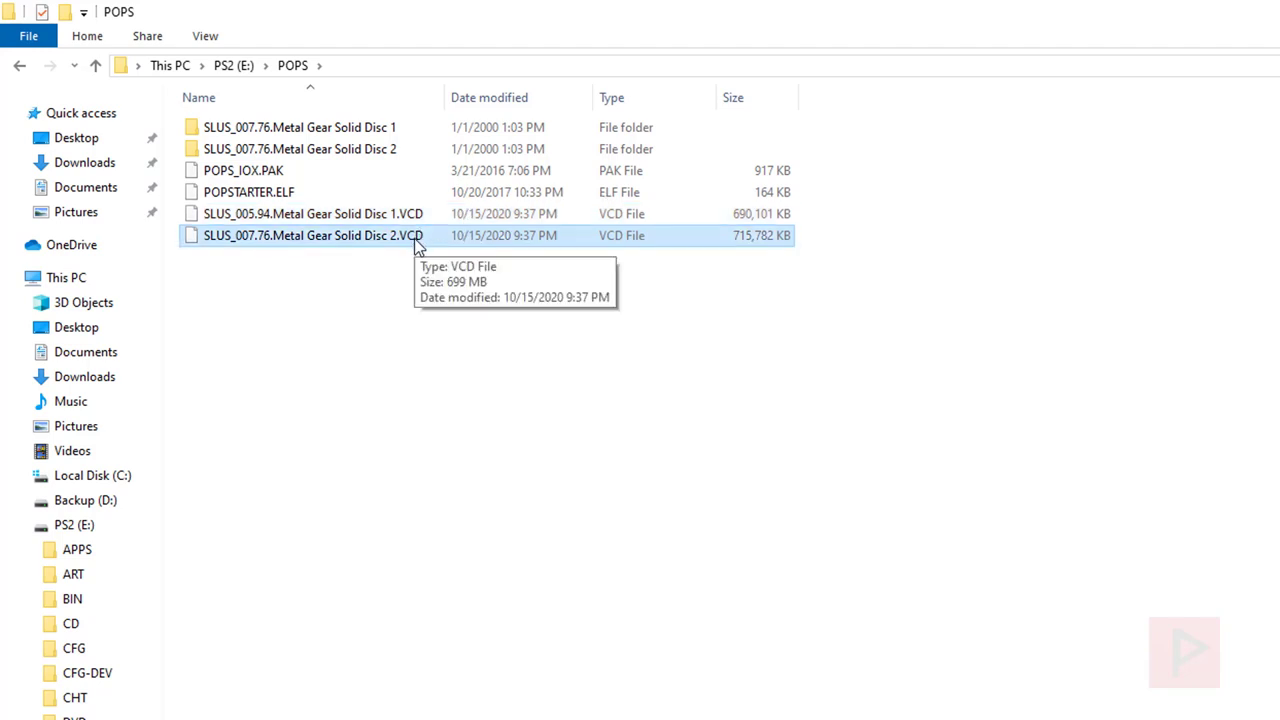
{"action": "left_click", "coordinate": [397, 148]}
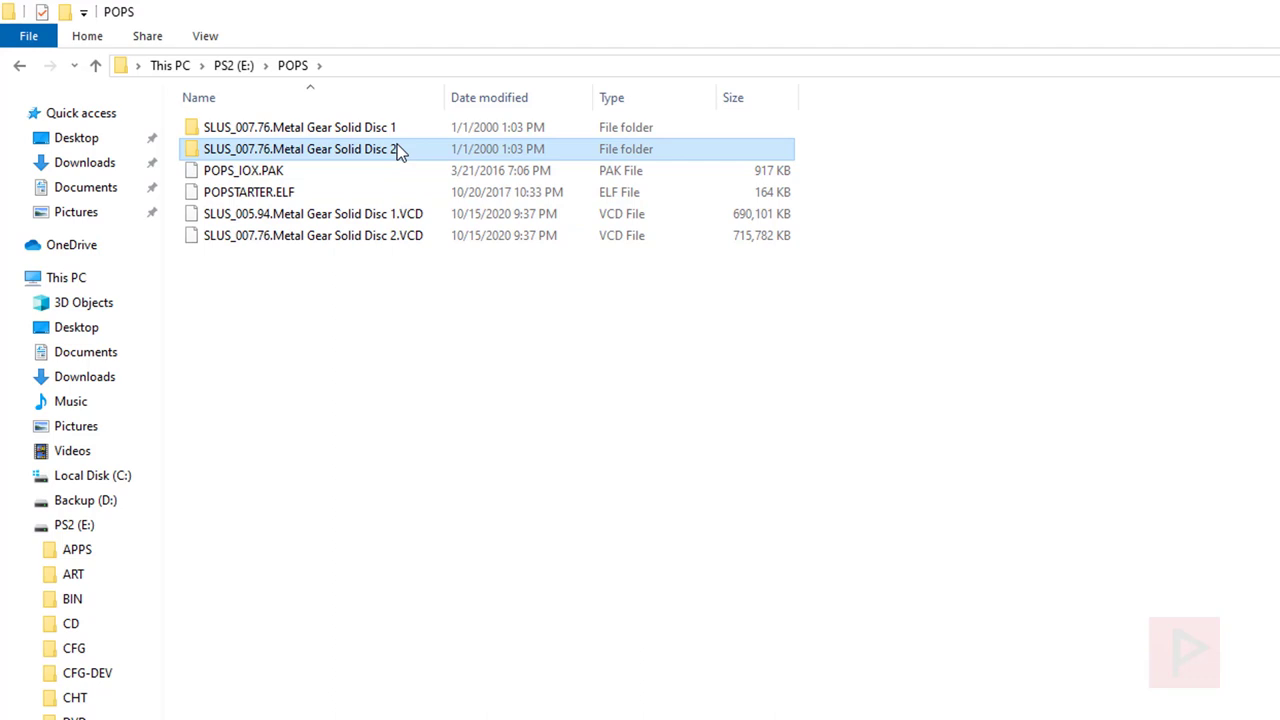
{"action": "left_click", "coordinate": [432, 134]}
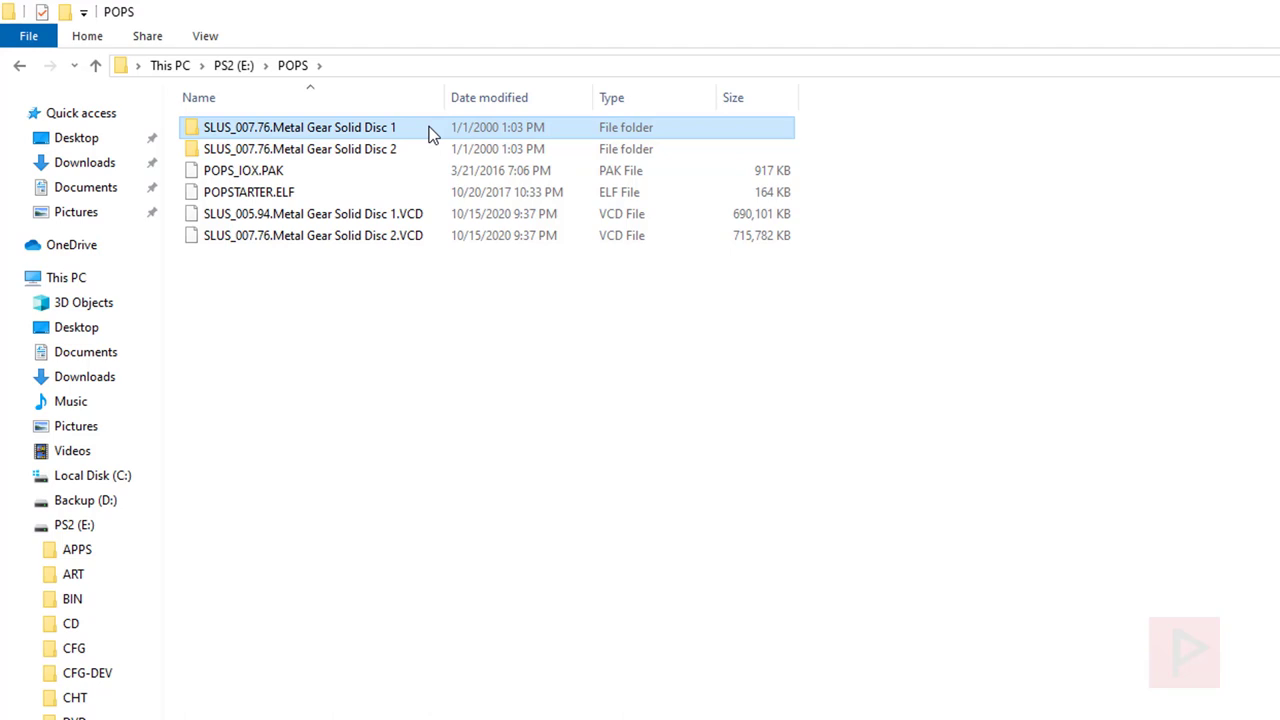
{"action": "double_click", "coordinate": [432, 134]}
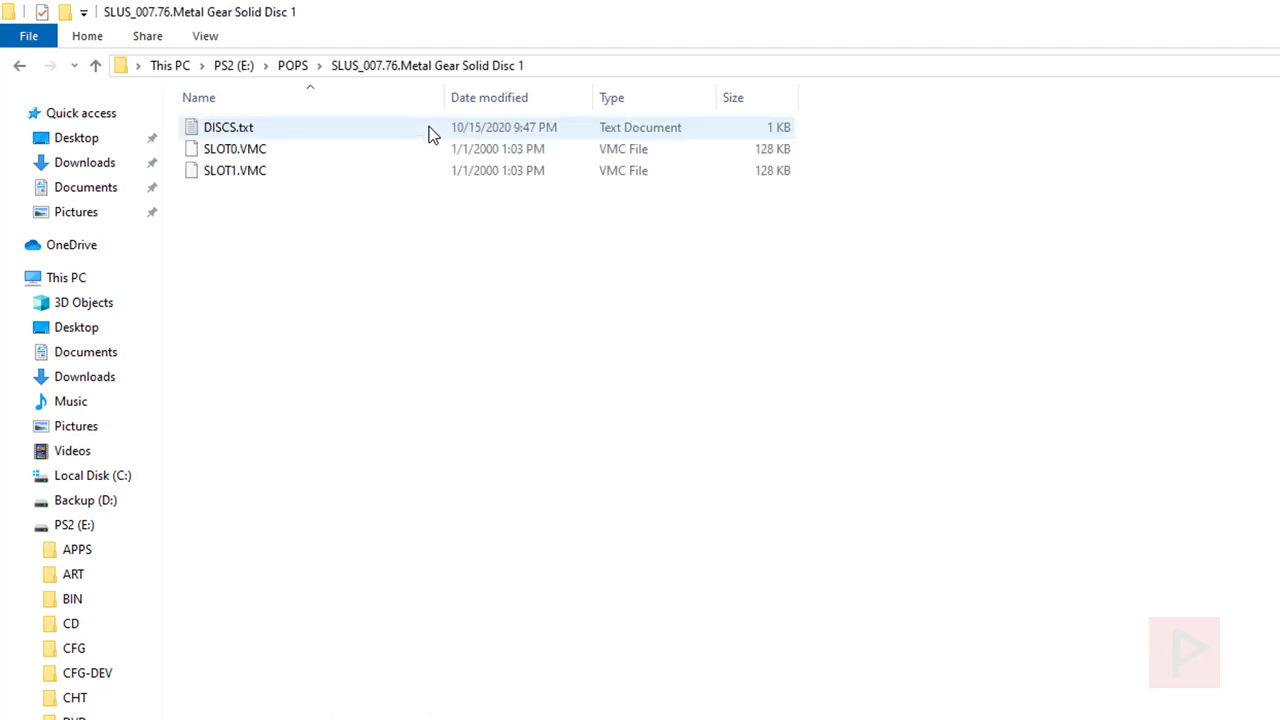
{"action": "double_click", "coordinate": [293, 133]}
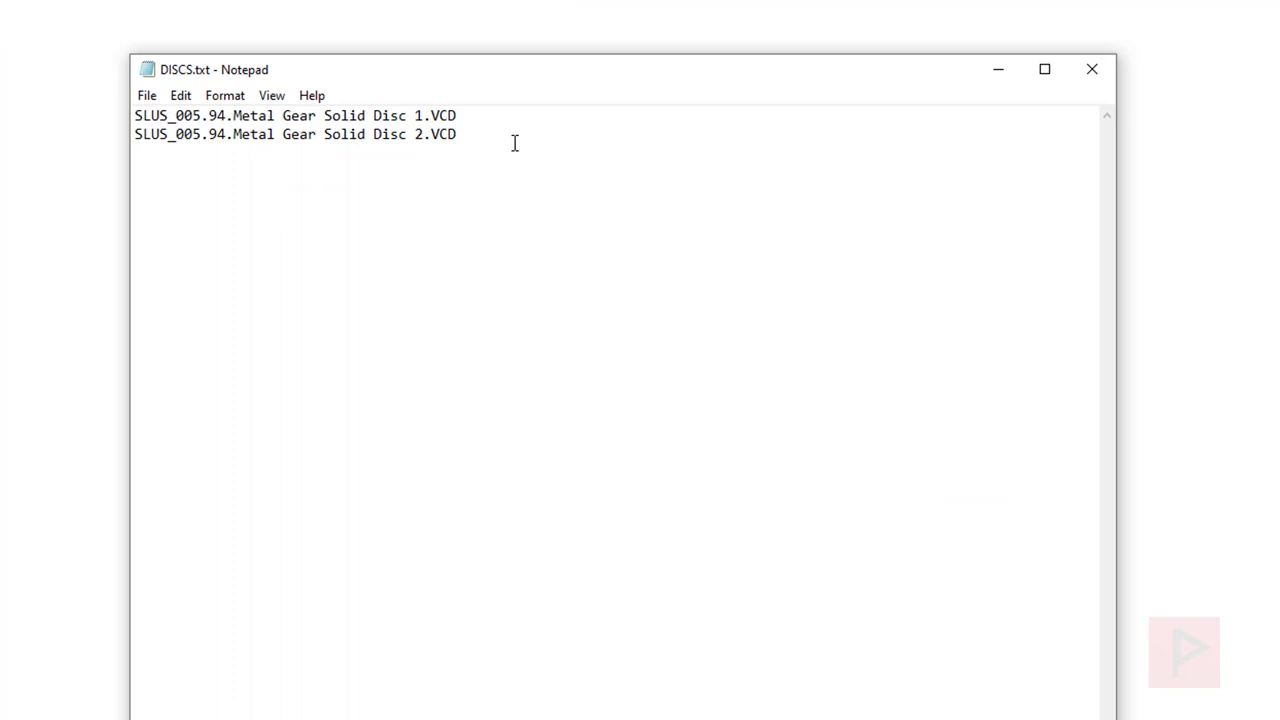
- Highlight the Disc 1 and Disc 2 VCD file names in DISCS.txt, then close Notepad
{"action": "left_click_drag", "start_coordinate": [490, 117], "coordinate": [39, 76]}
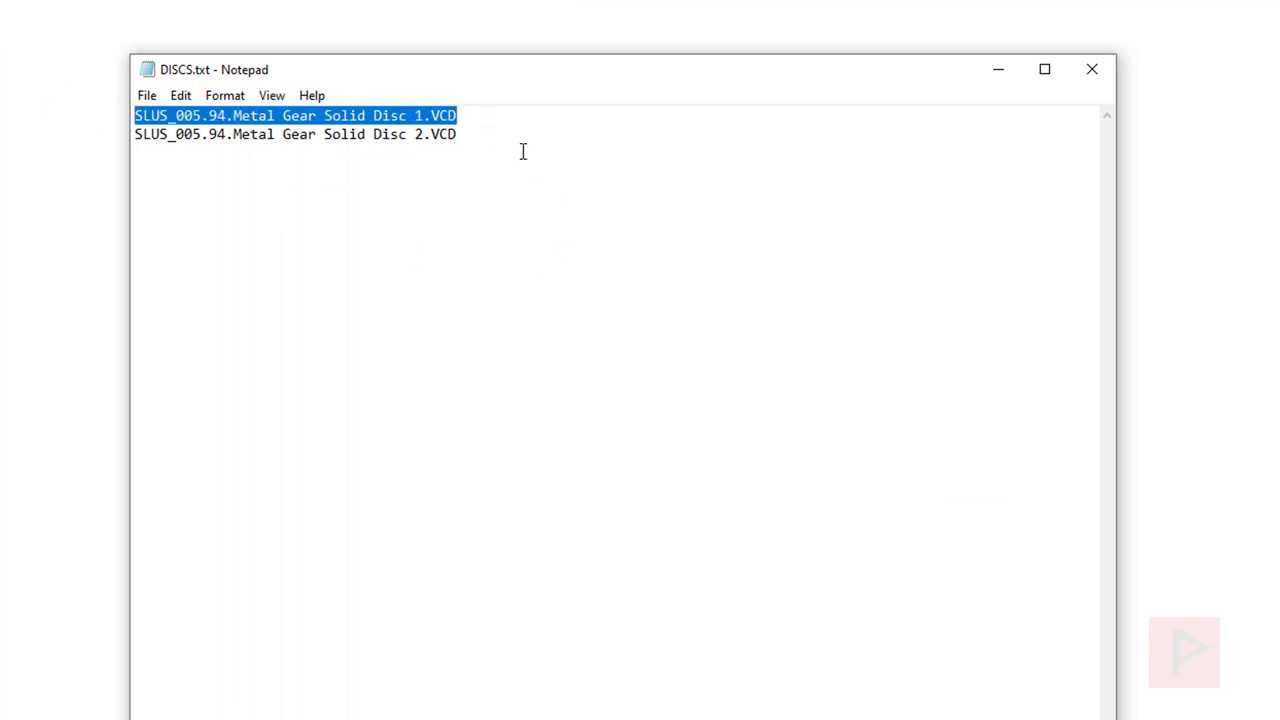
{"action": "left_click_drag", "start_coordinate": [480, 141], "coordinate": [80, 128]}
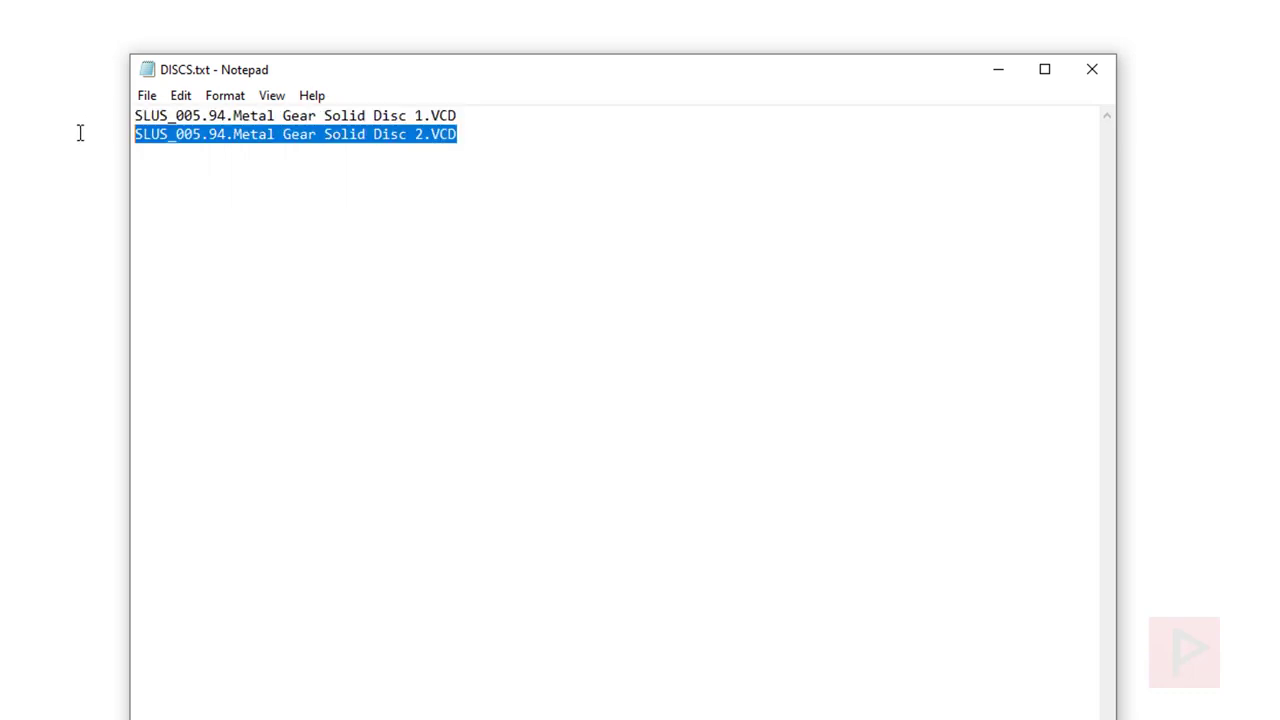
{"action": "left_click", "coordinate": [1092, 69]}
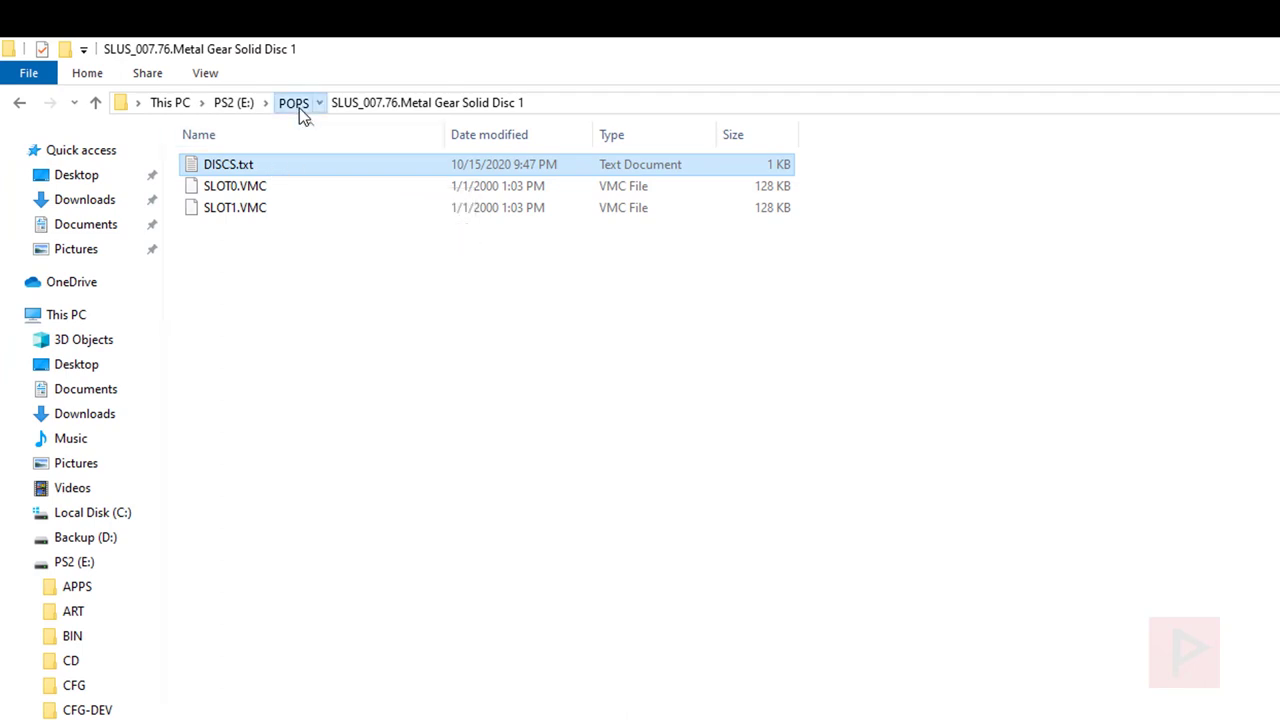
- Confirm the Disc 2 folder also holds DISCS.txt, return to POPS, and switch back to the wiki
{"action": "left_click", "coordinate": [299, 106]}
{"action": "double_click", "coordinate": [254, 190]}
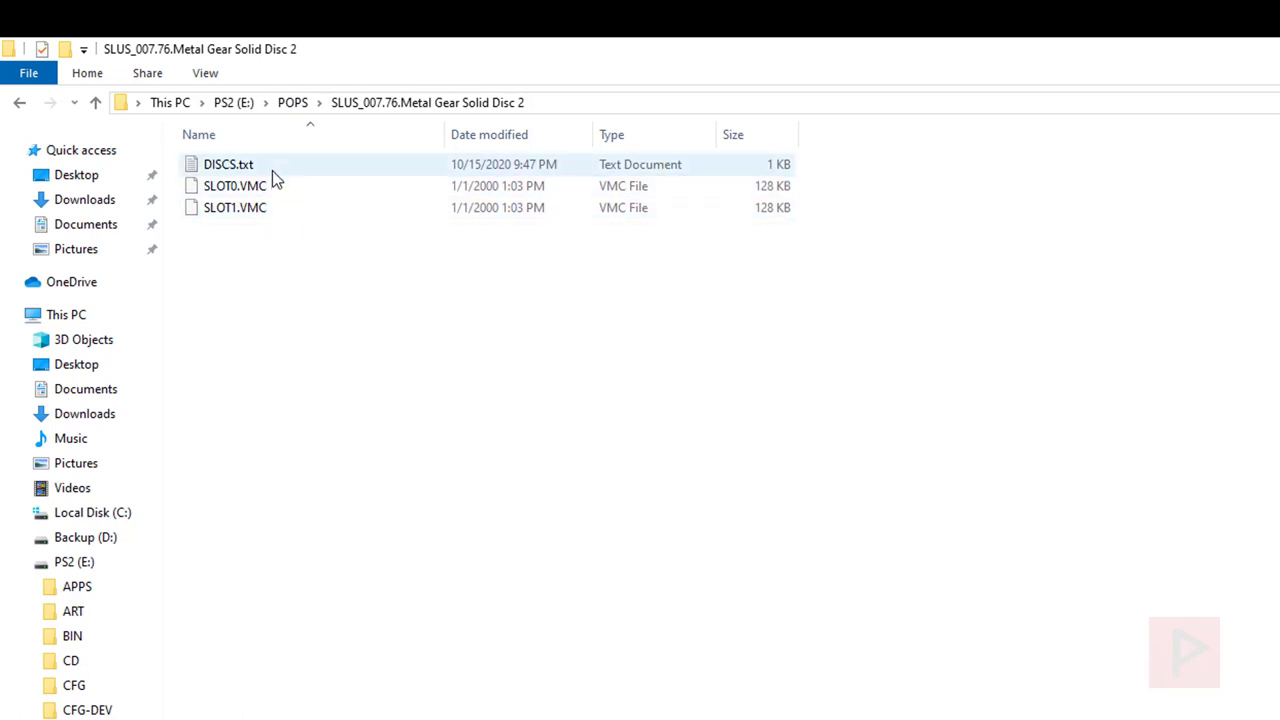
{"action": "left_click", "coordinate": [21, 104]}
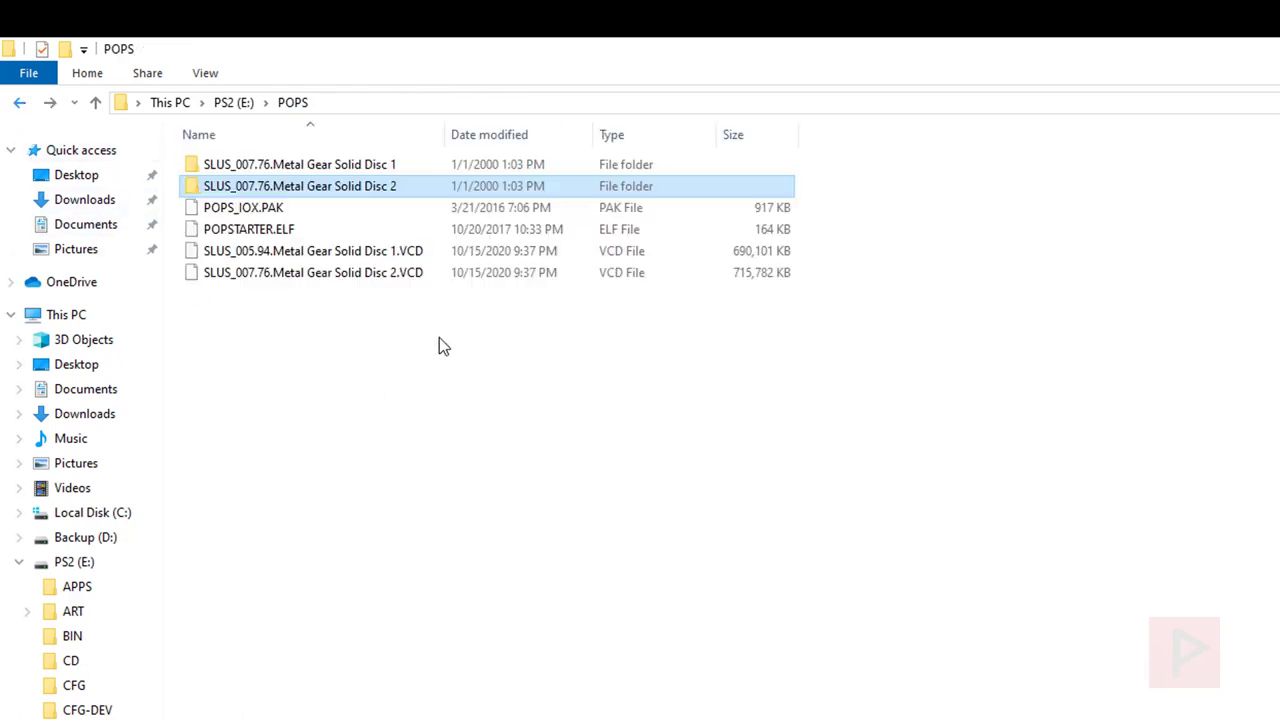
{"action": "left_click", "coordinate": [248, 228]}
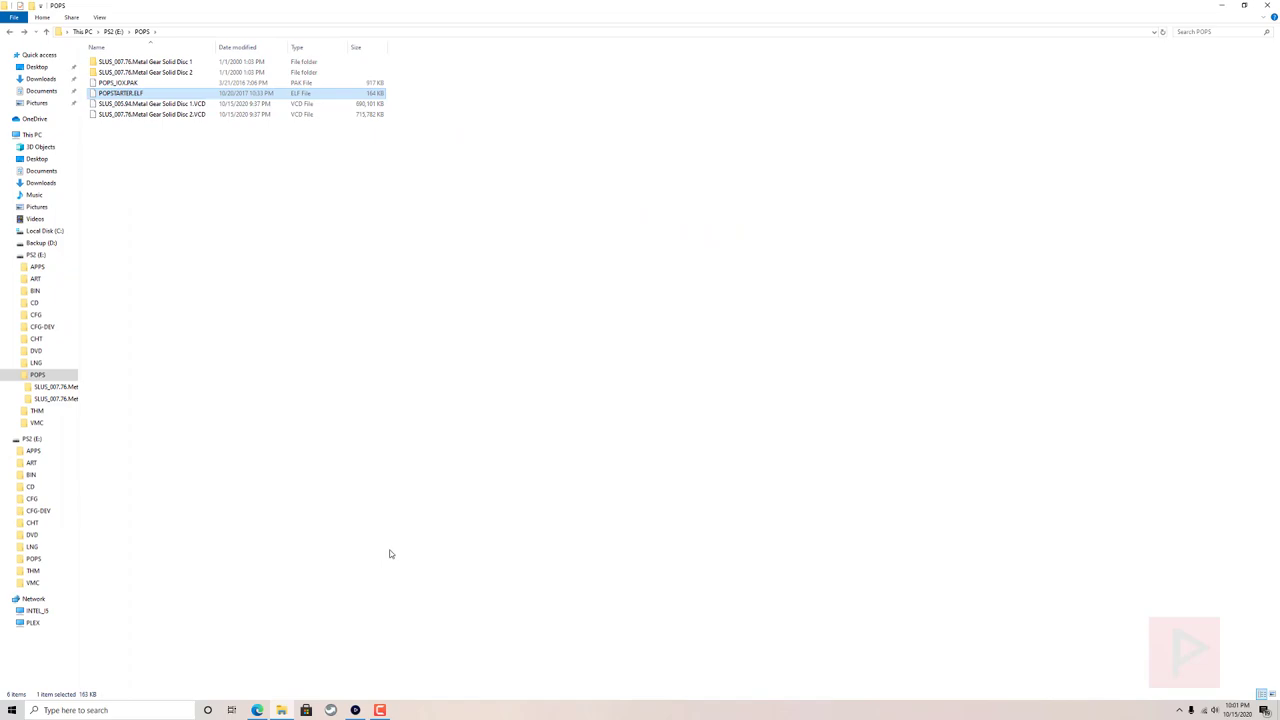
{"action": "left_click", "coordinate": [257, 710]}
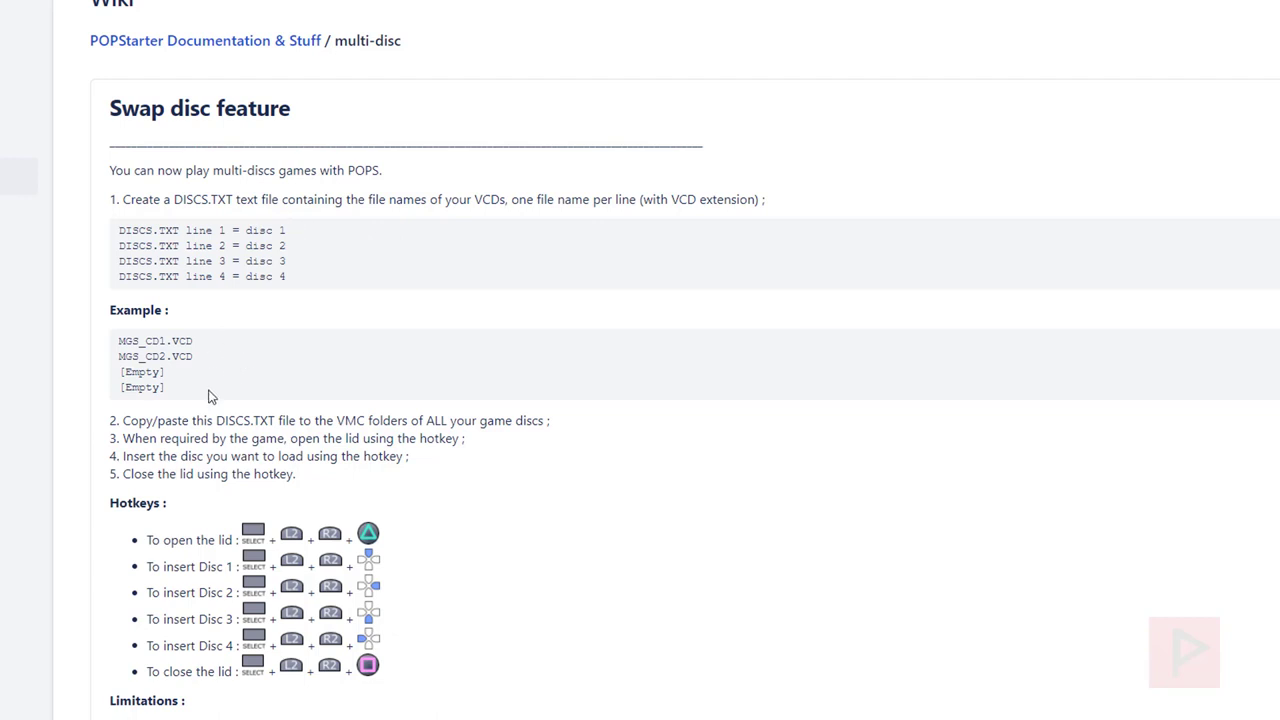
- Scroll down the wiki page to the MGS_CD1.VCD / MGS_CD2.VCD working-setup example
{"action": "scroll", "coordinate": [195, 353], "scroll_direction": "down", "scroll_amount": 2}
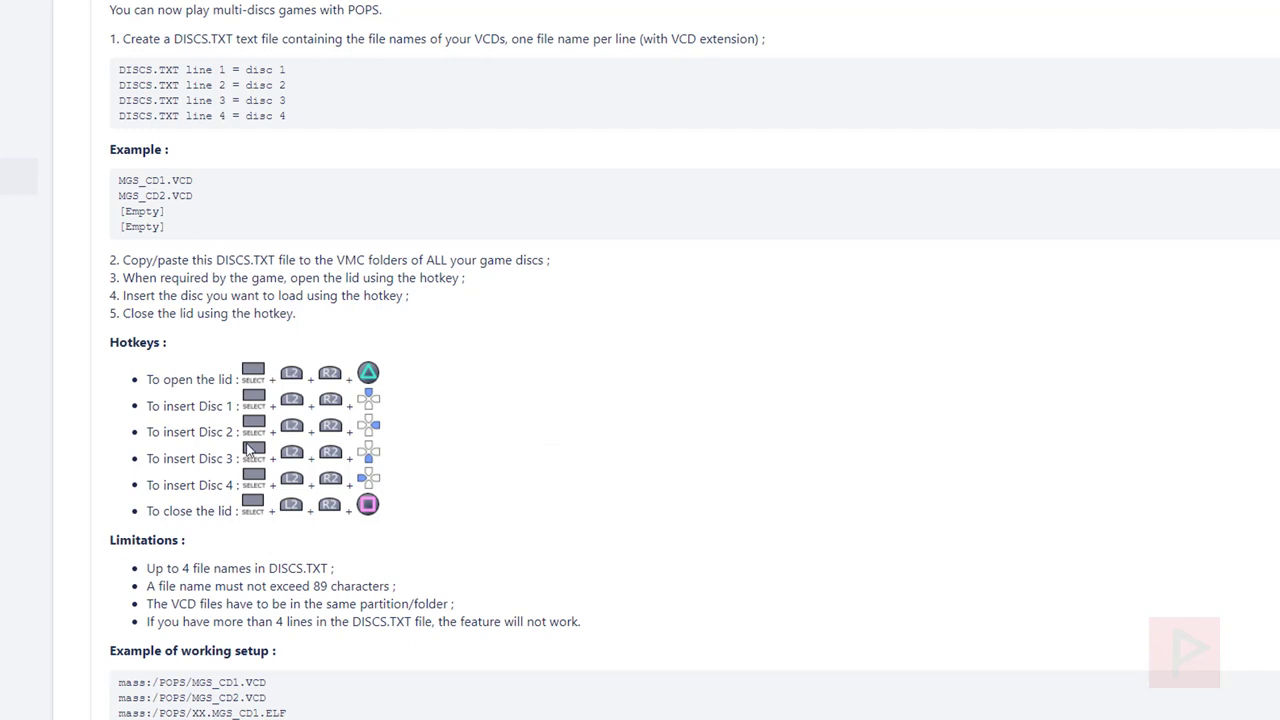
{"action": "scroll", "coordinate": [270, 436], "scroll_direction": "down", "scroll_amount": 2}
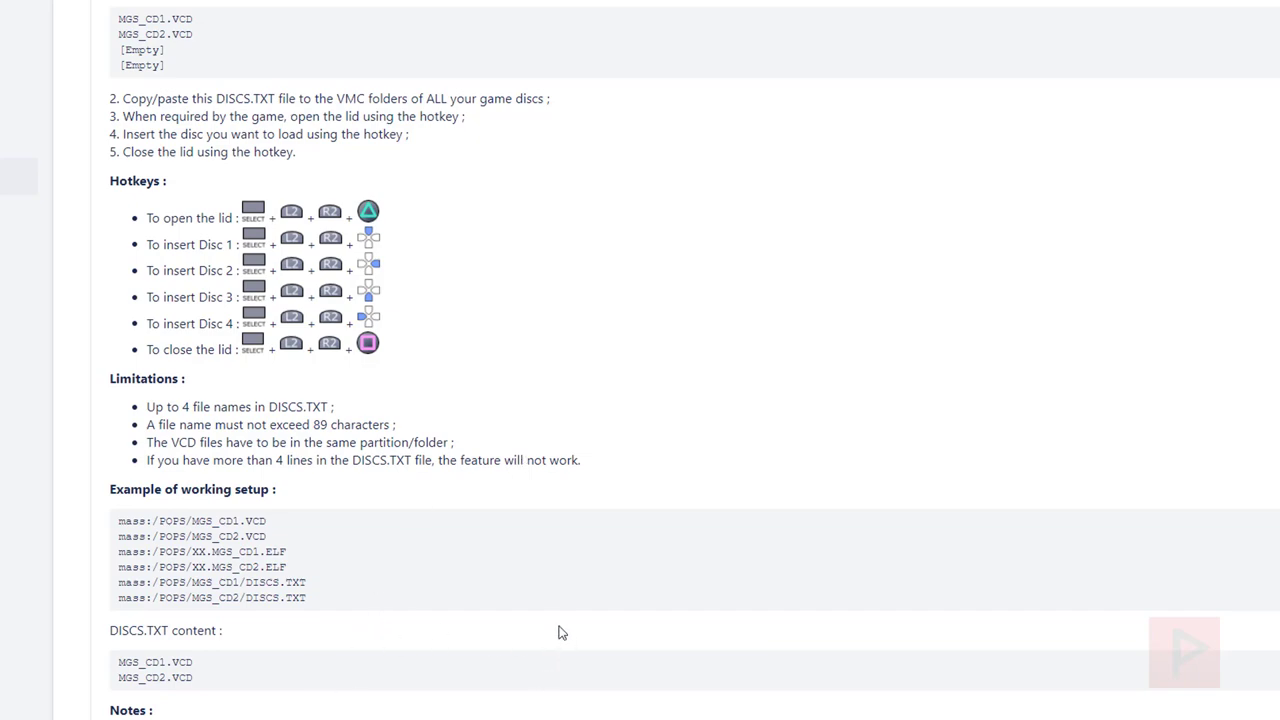
{"action": "scroll", "coordinate": [560, 632], "scroll_direction": "down", "scroll_amount": 8}
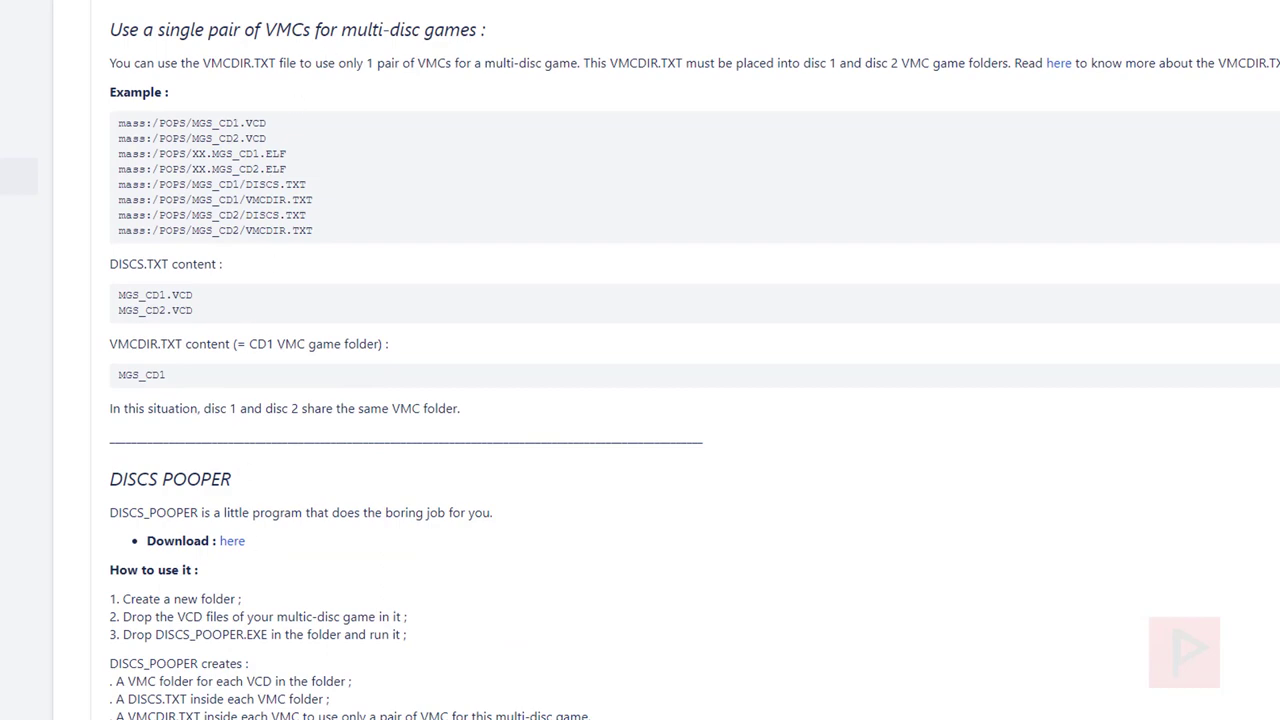
{"action": "scroll", "coordinate": [628, 400], "scroll_direction": "up", "scroll_amount": 10}
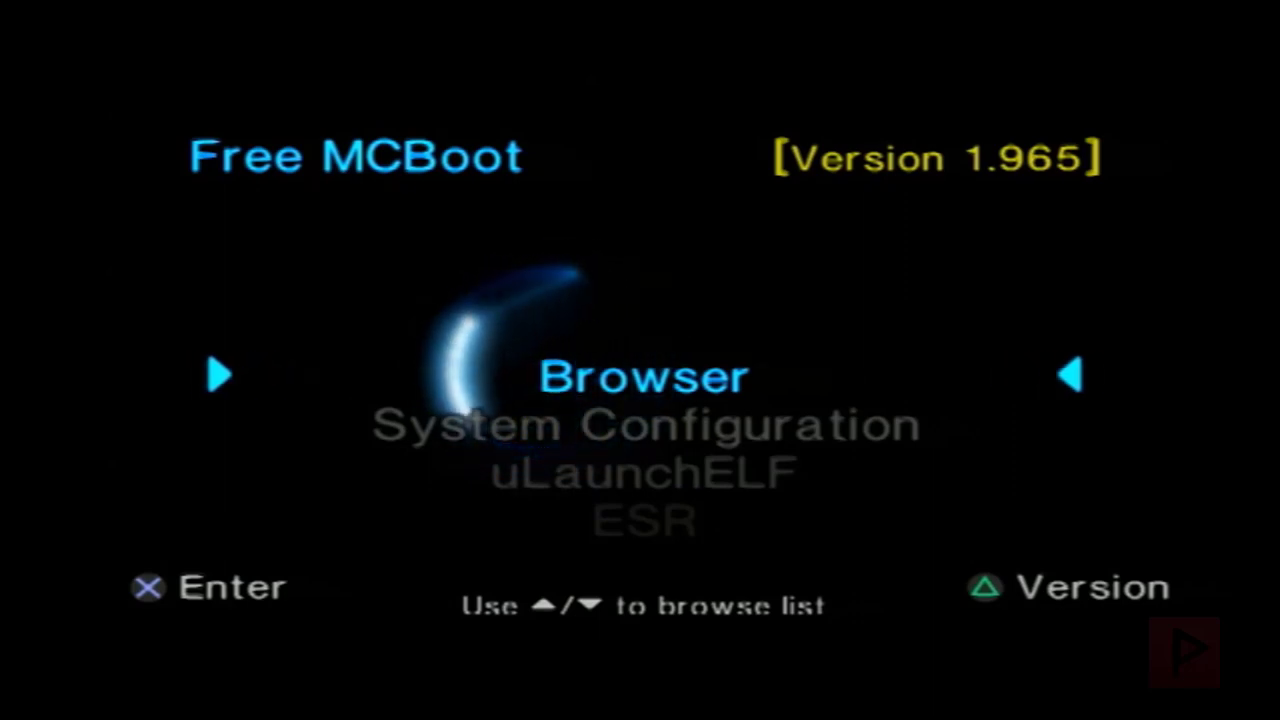
- Highlight Open PS2 Loader in the Free MCBoot menu and launch it
{"action": "key", "text": "Down"}
{"action": "key", "text": "Down"}
{"action": "key", "text": "Down"}
{"action": "key", "text": "Down"}
{"action": "key", "text": "Return"}
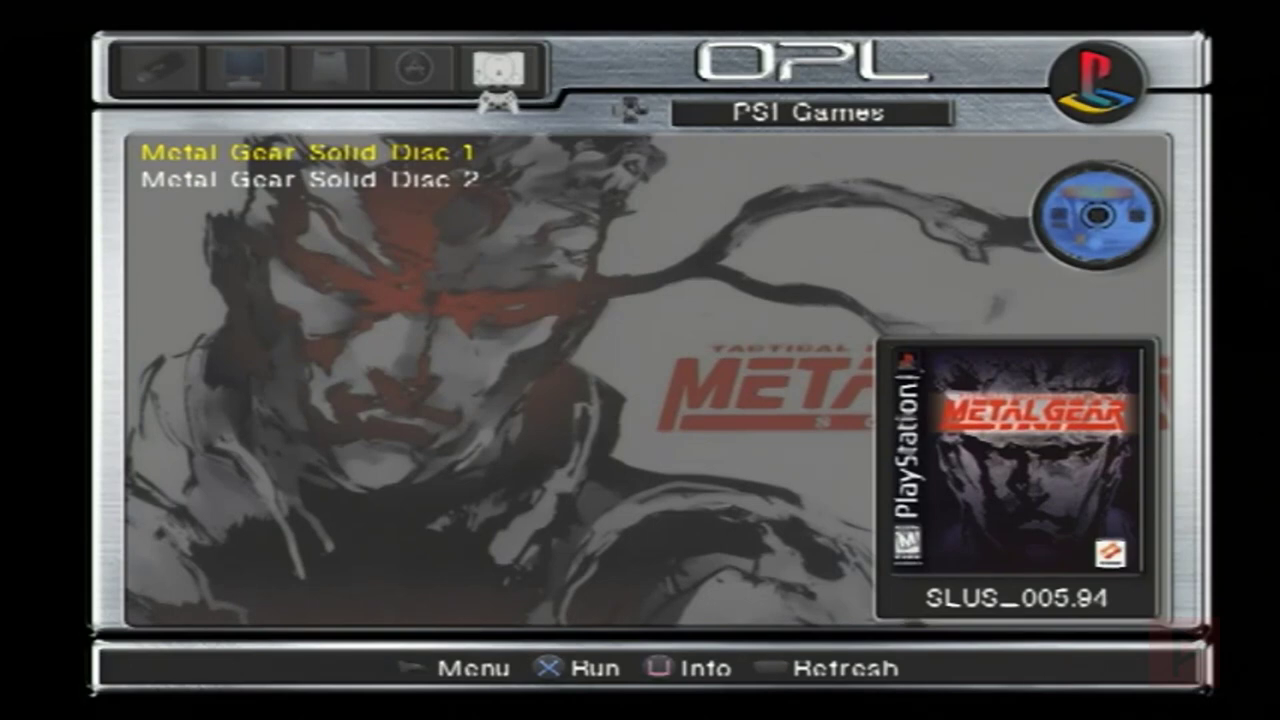
- Select Metal Gear Solid Disc 1 in the PS1 Games list and boot it to the title screen
{"action": "key", "text": "Down"}
{"action": "key", "text": "Up"}
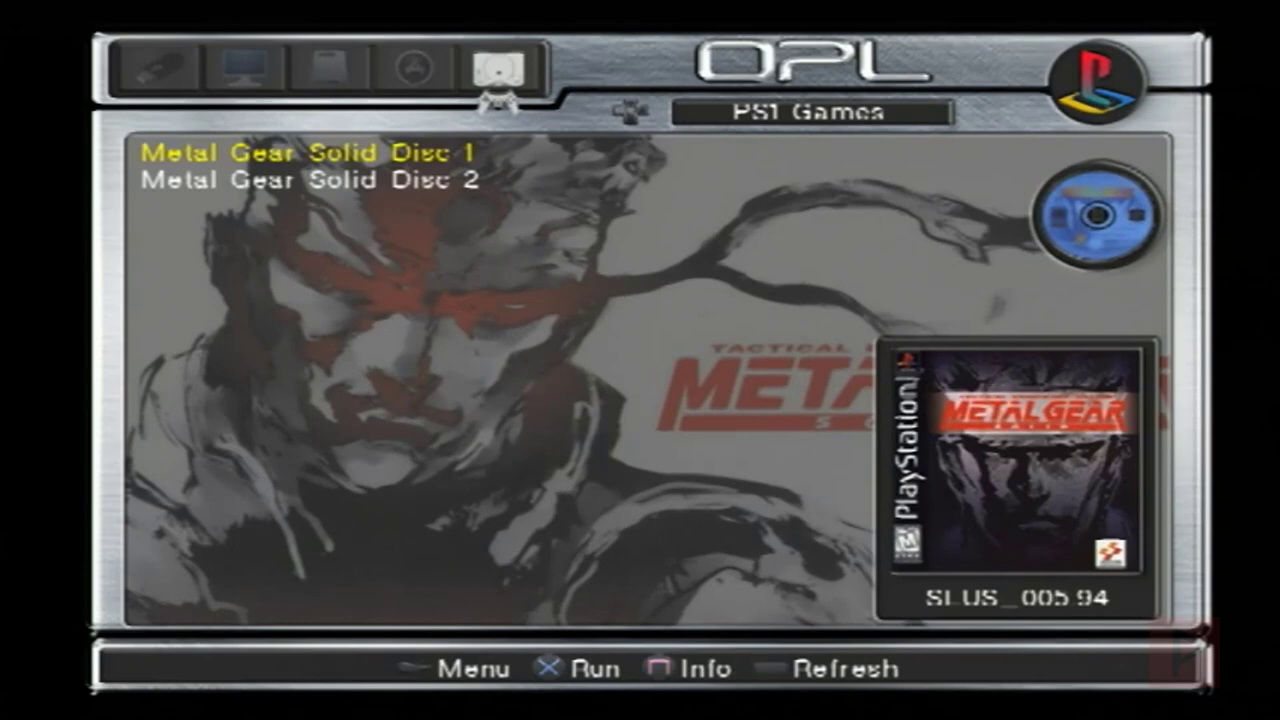
{"action": "key", "text": "Down"}
{"action": "key", "text": "Return"}
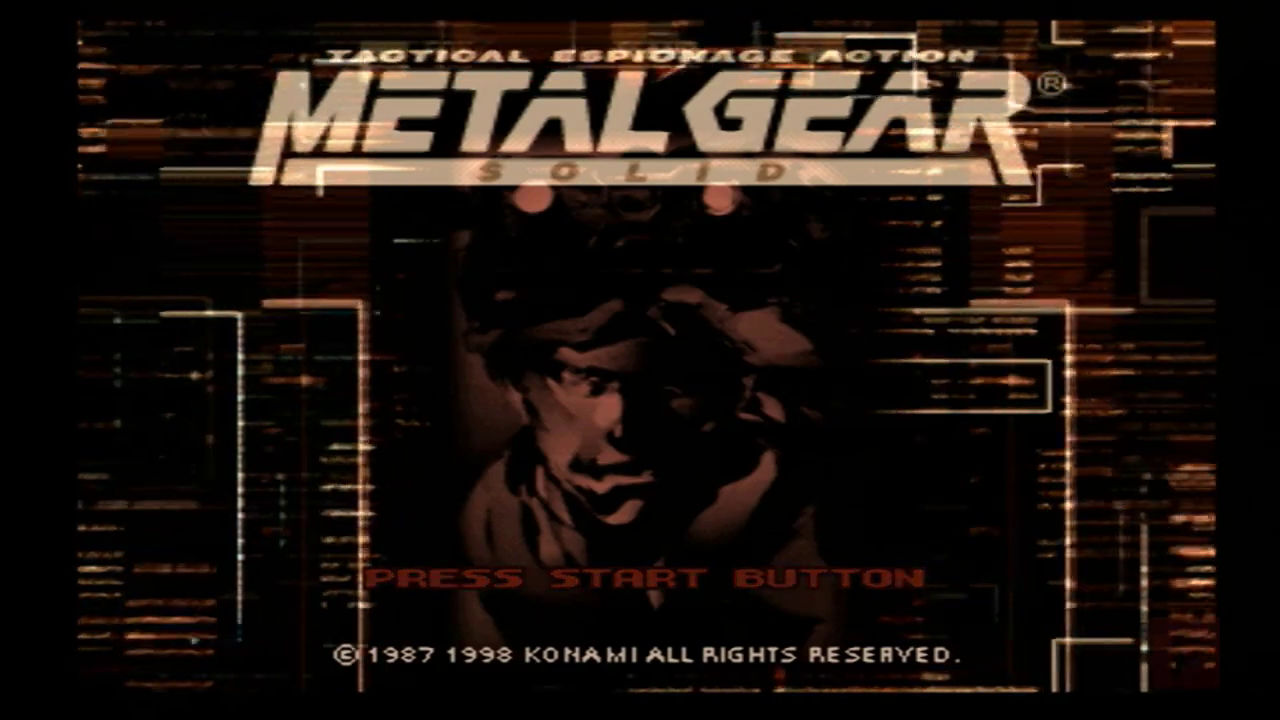
- Get past the title screen, choose New Game, and pick Hard difficulty
{"action": "key", "text": "Return"}
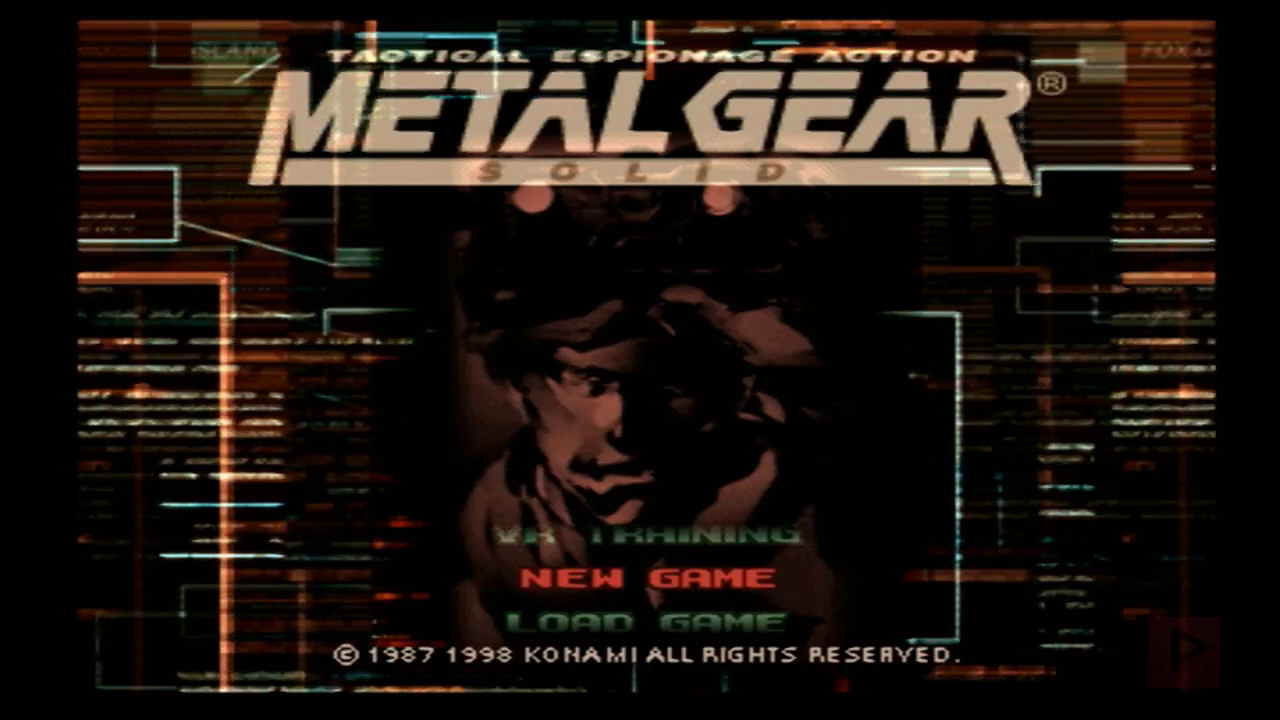
{"action": "key", "text": "Return"}
{"action": "key", "text": "Down"}
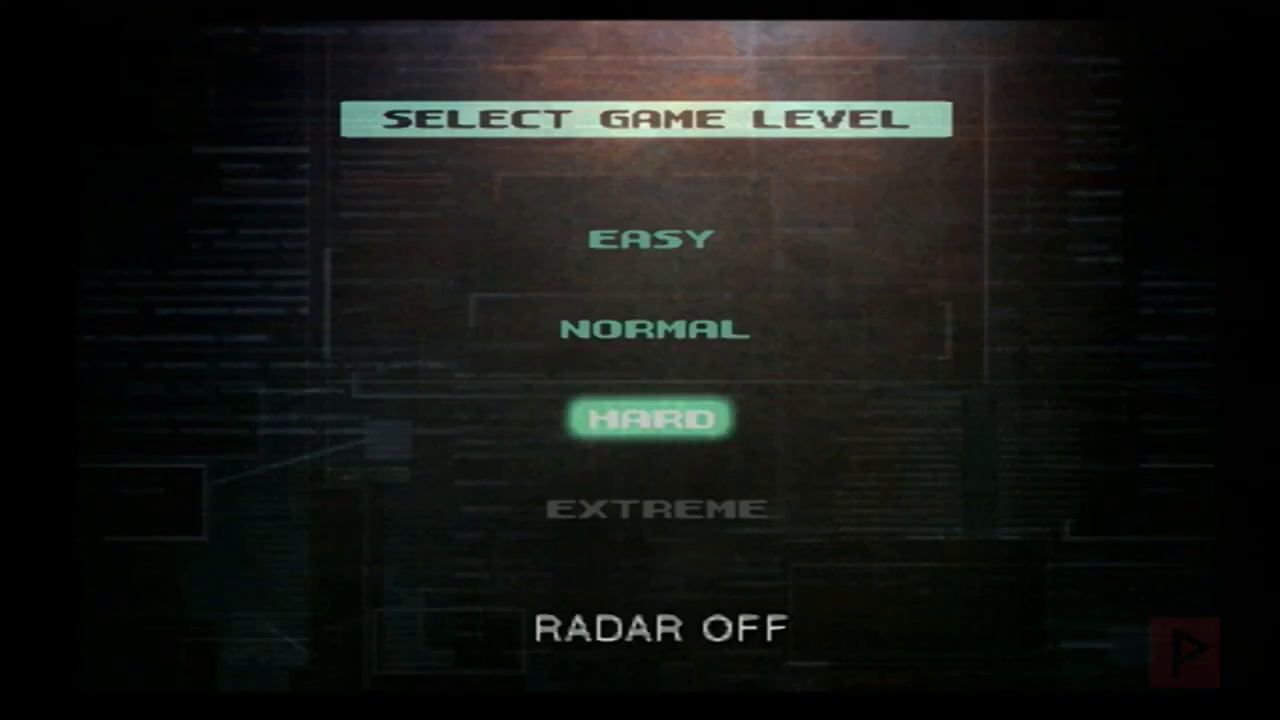
{"action": "key", "text": "Return"}
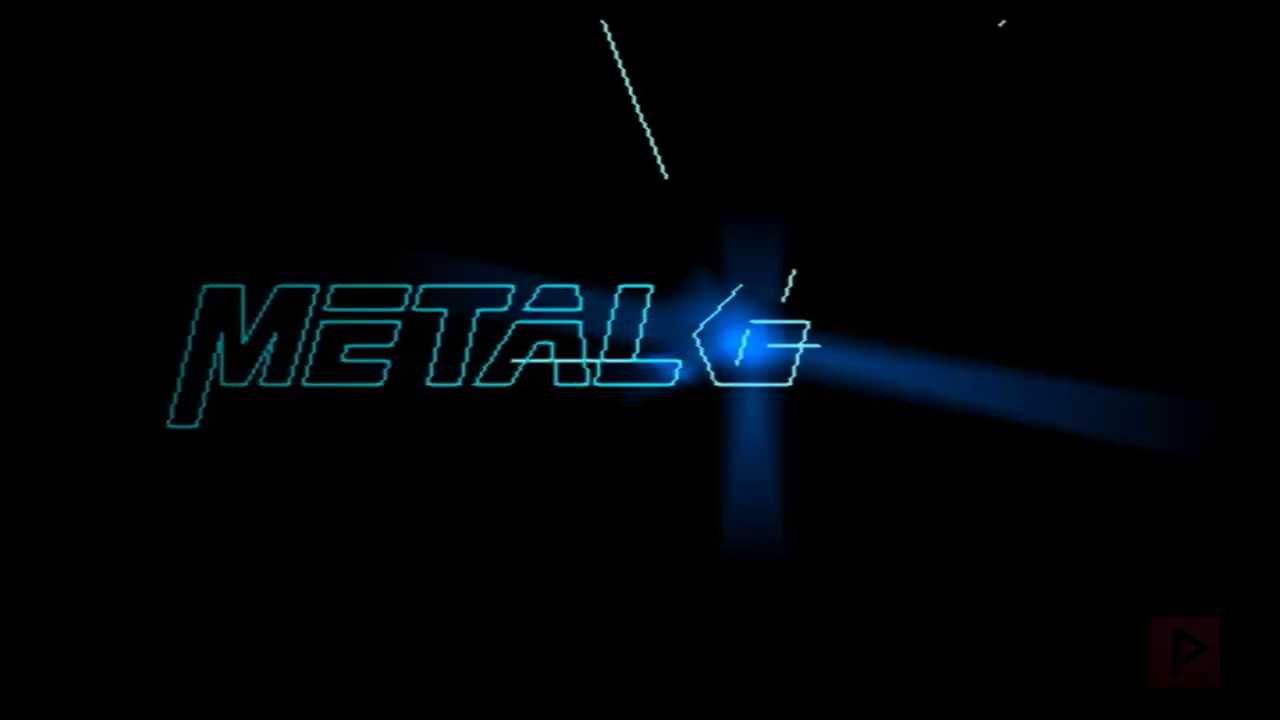